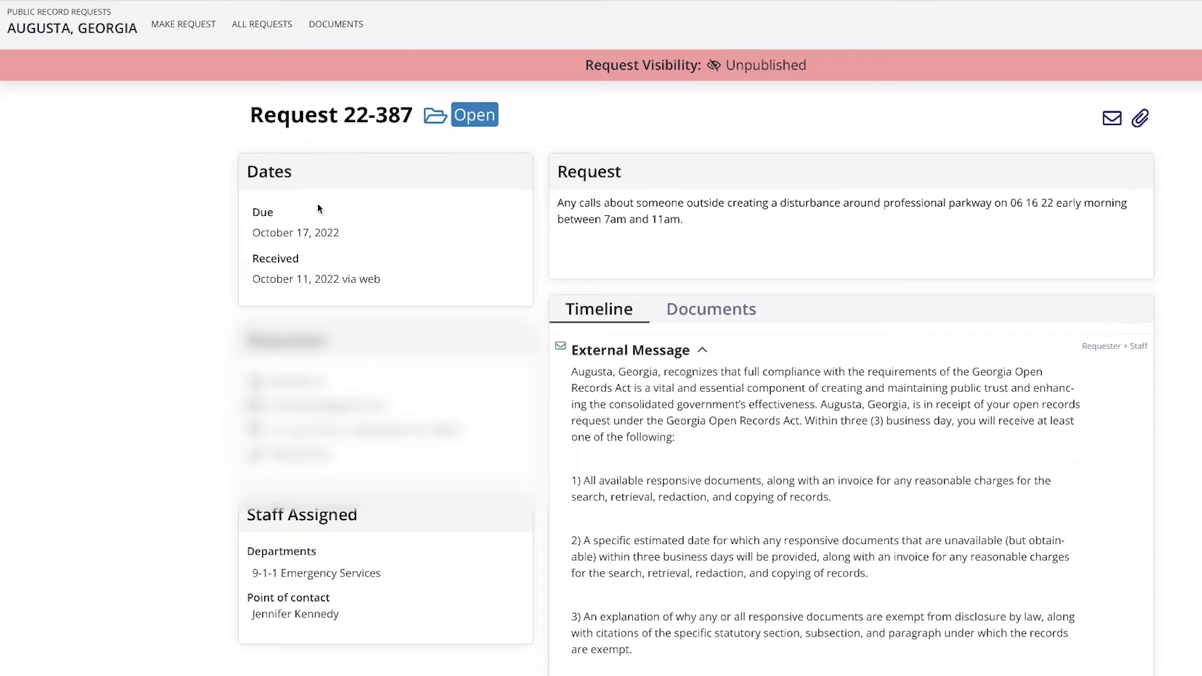
Browse the five previous requests in All Requests, then return to a blank Request a Public Record form.
click(198, 24)
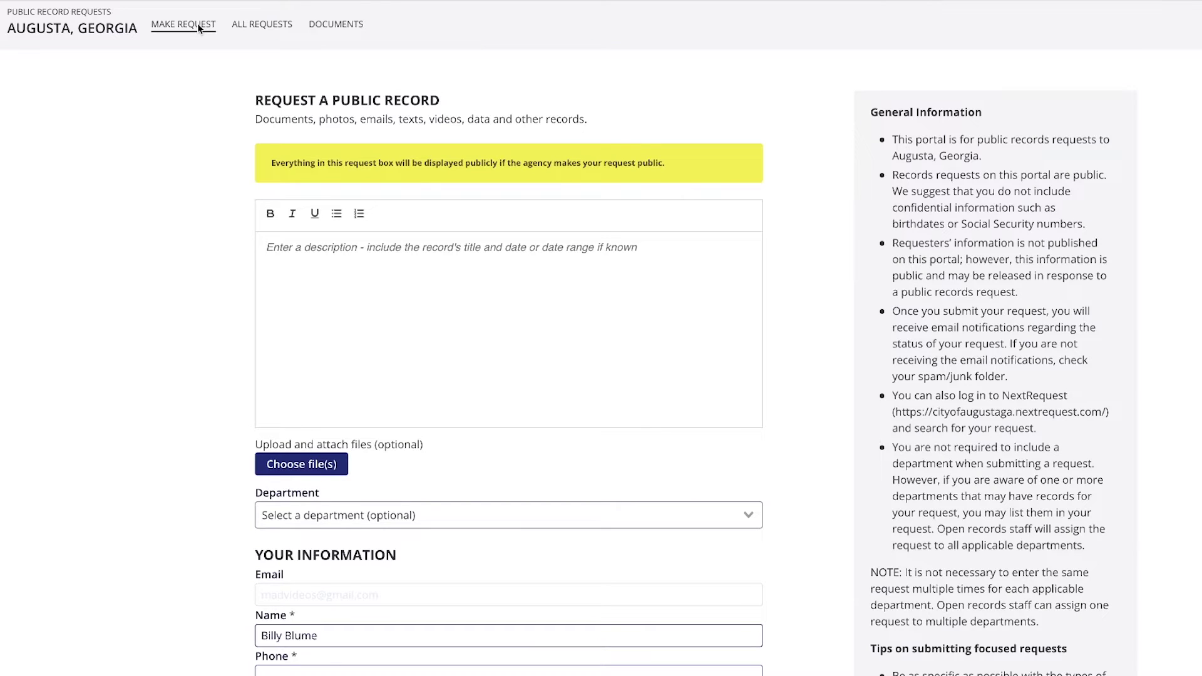
click(273, 25)
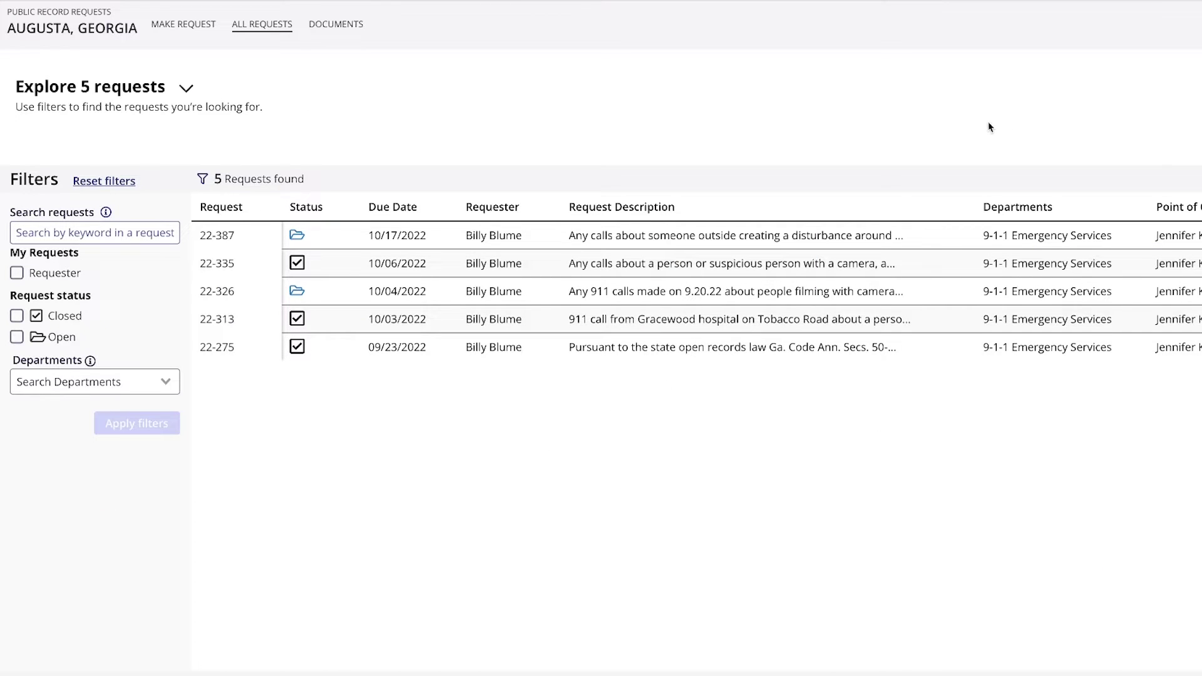
click(183, 27)
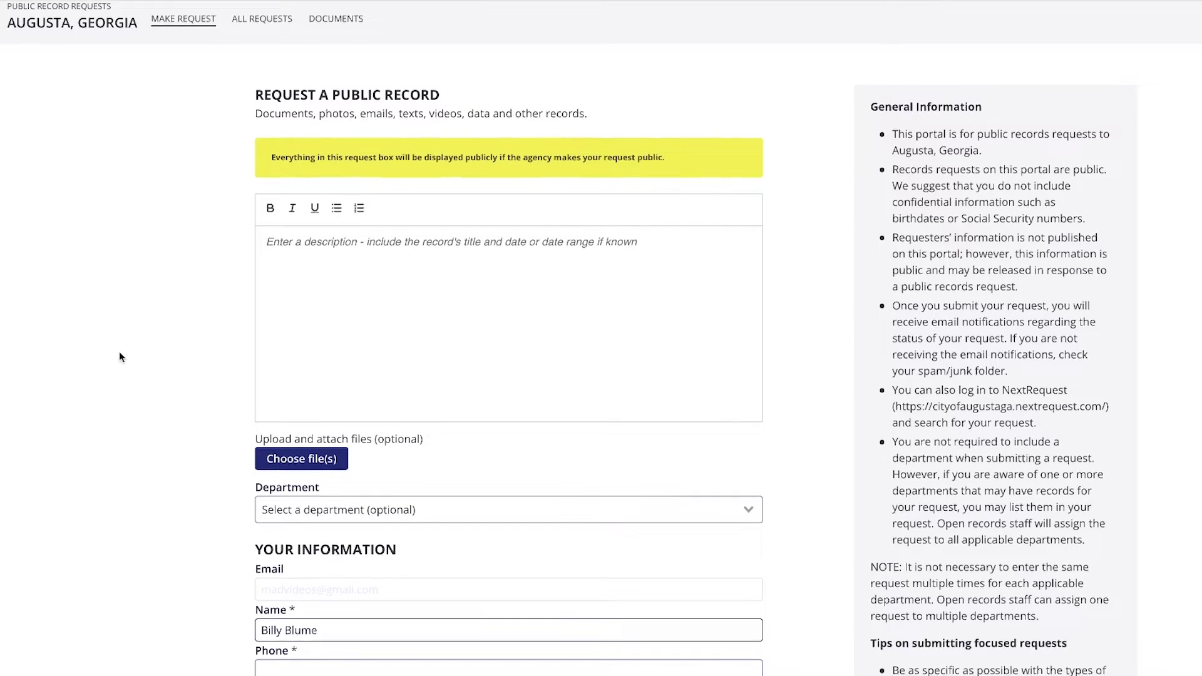
scroll(120, 357, down, 2)
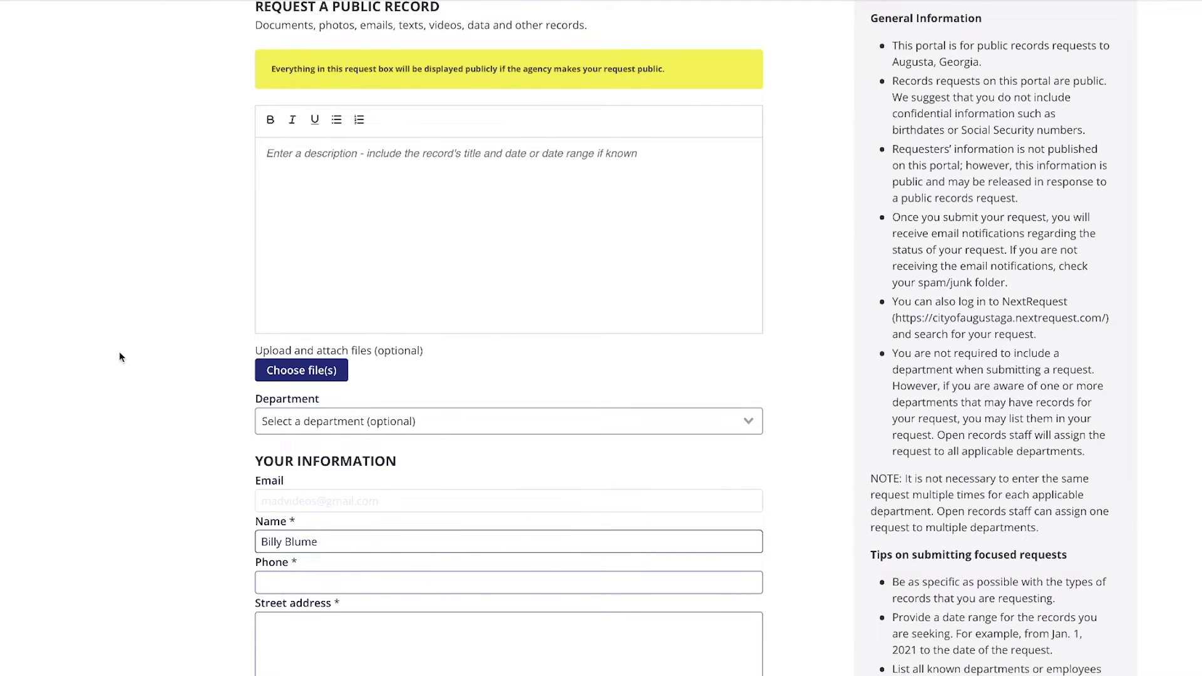
scroll(119, 353, down, 1)
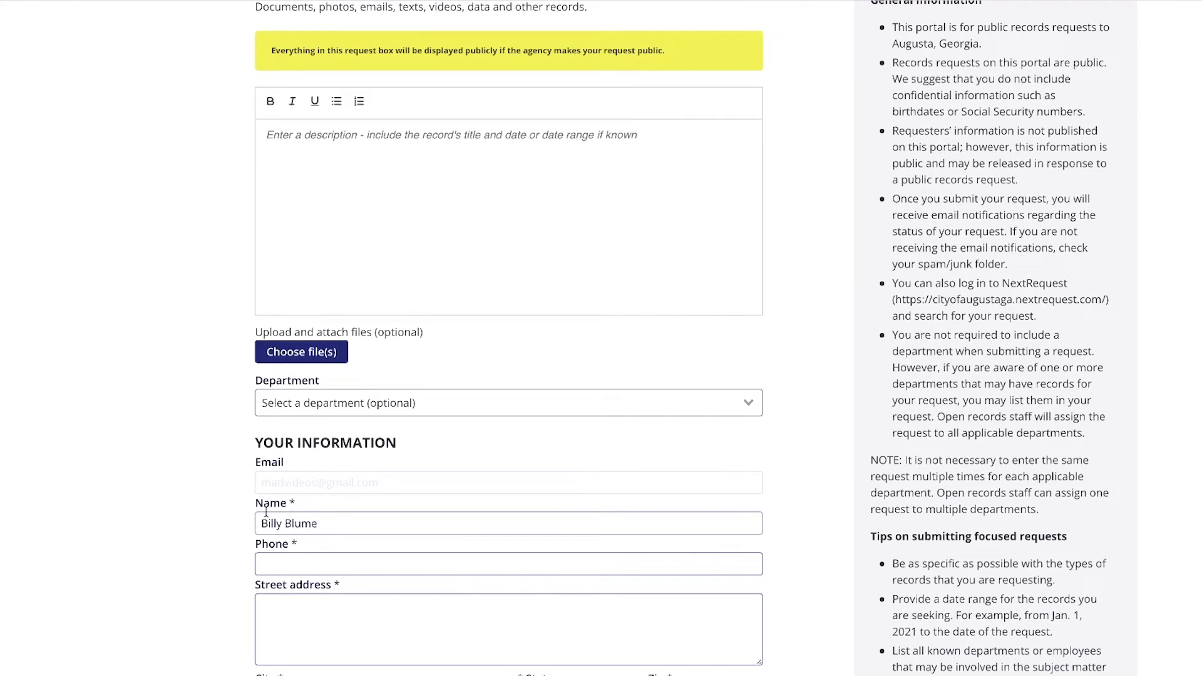
scroll(174, 613, down, 1)
scroll(174, 613, up, 3)
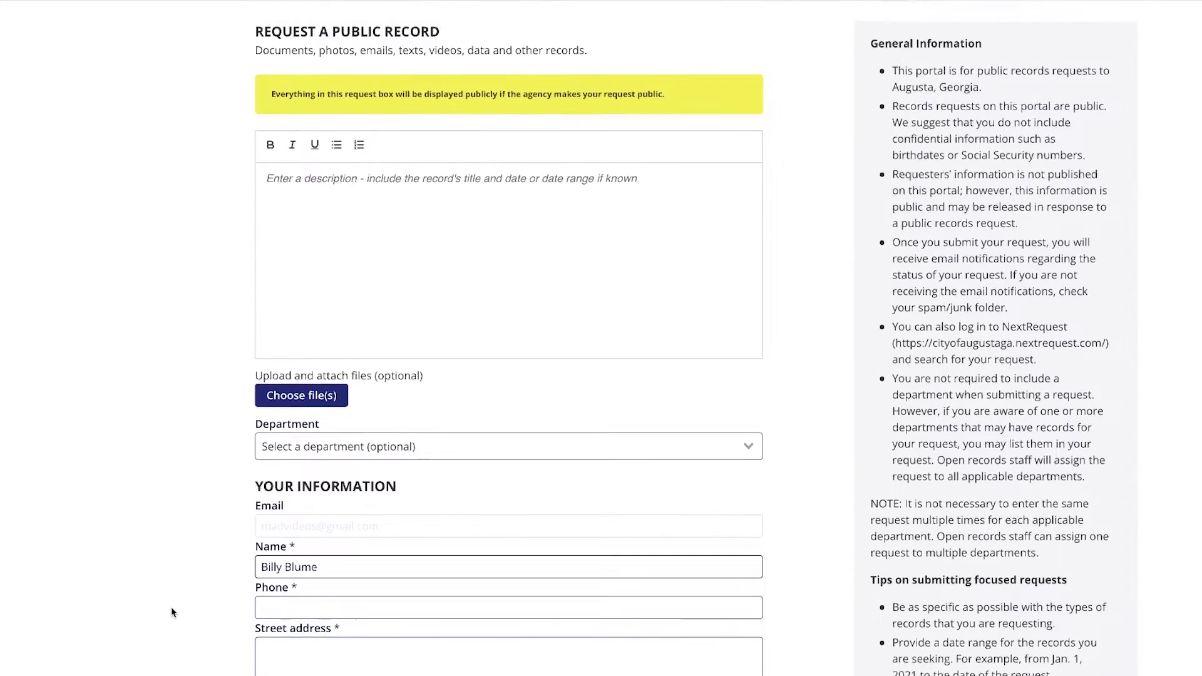
scroll(174, 612, down, 1)
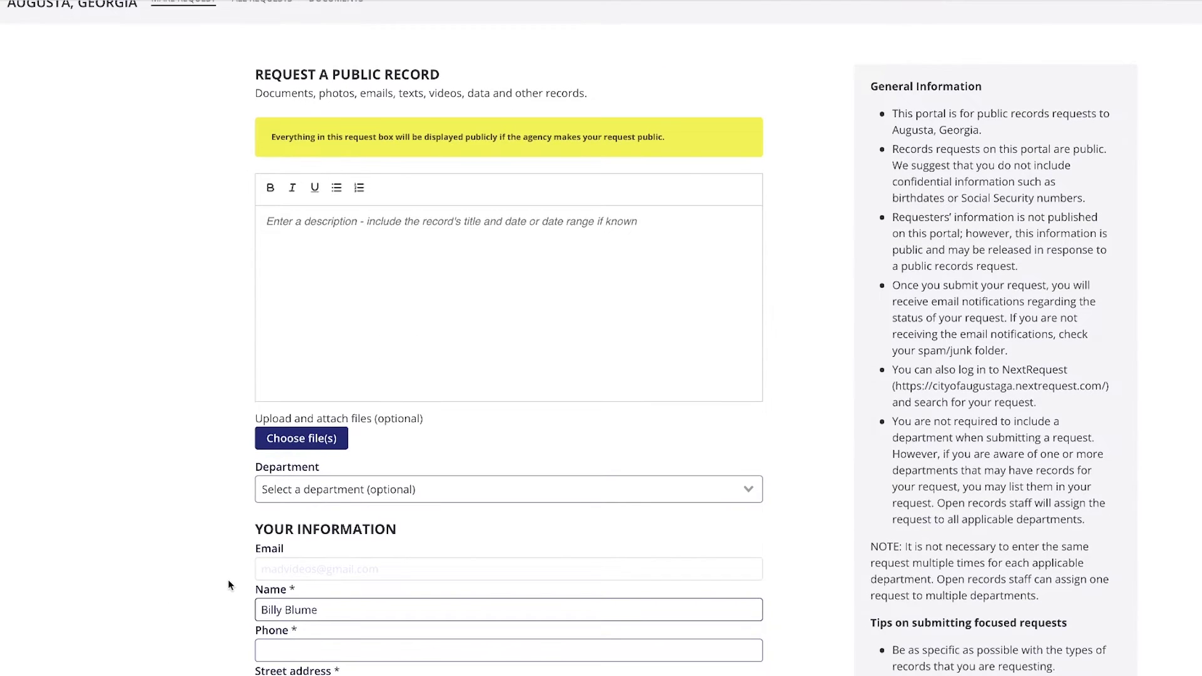
scroll(228, 579, down, 3)
scroll(228, 582, down, 2)
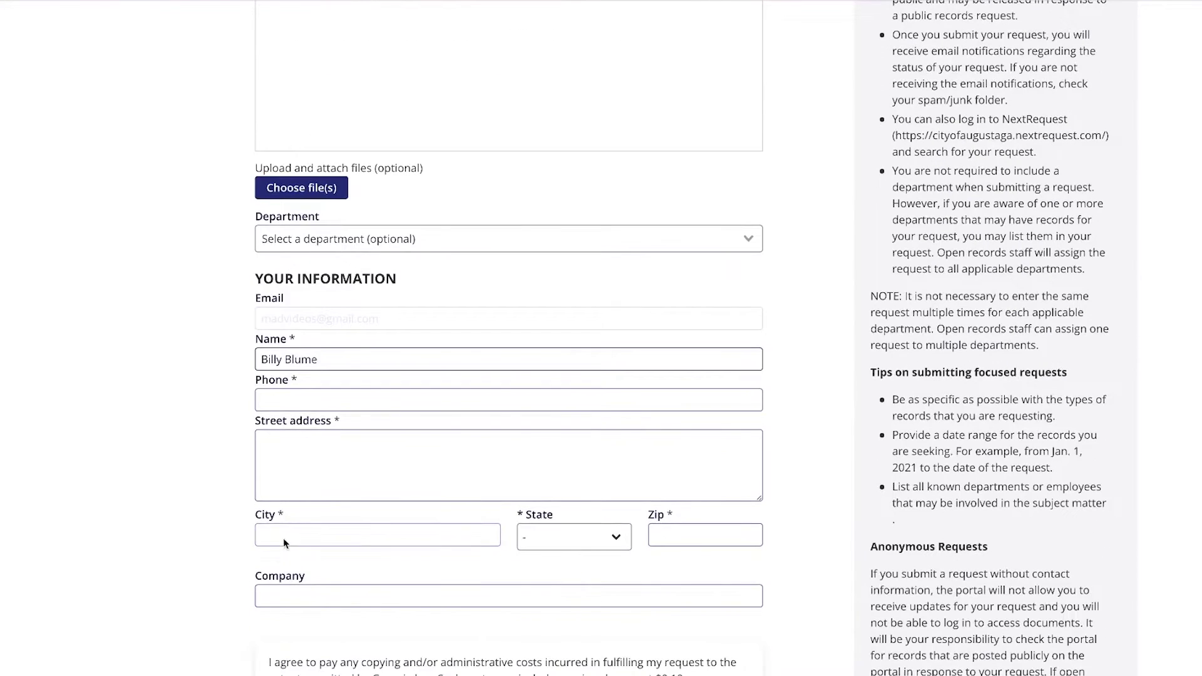
scroll(211, 522, up, 6)
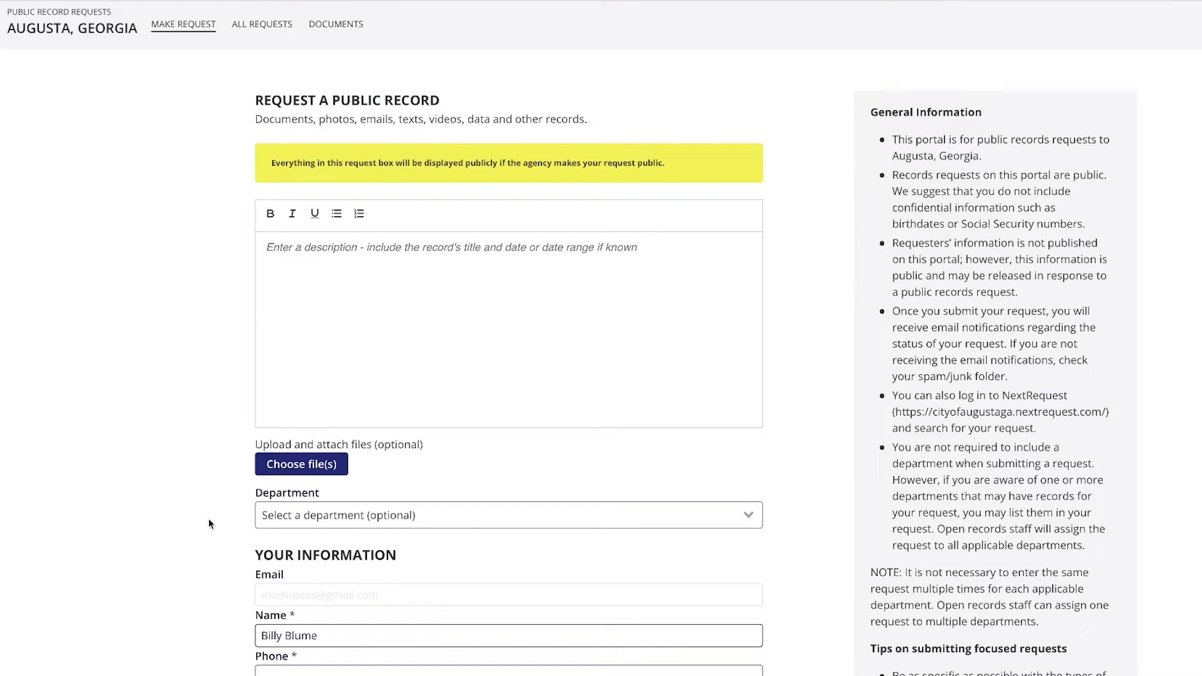
scroll(212, 520, down, 3)
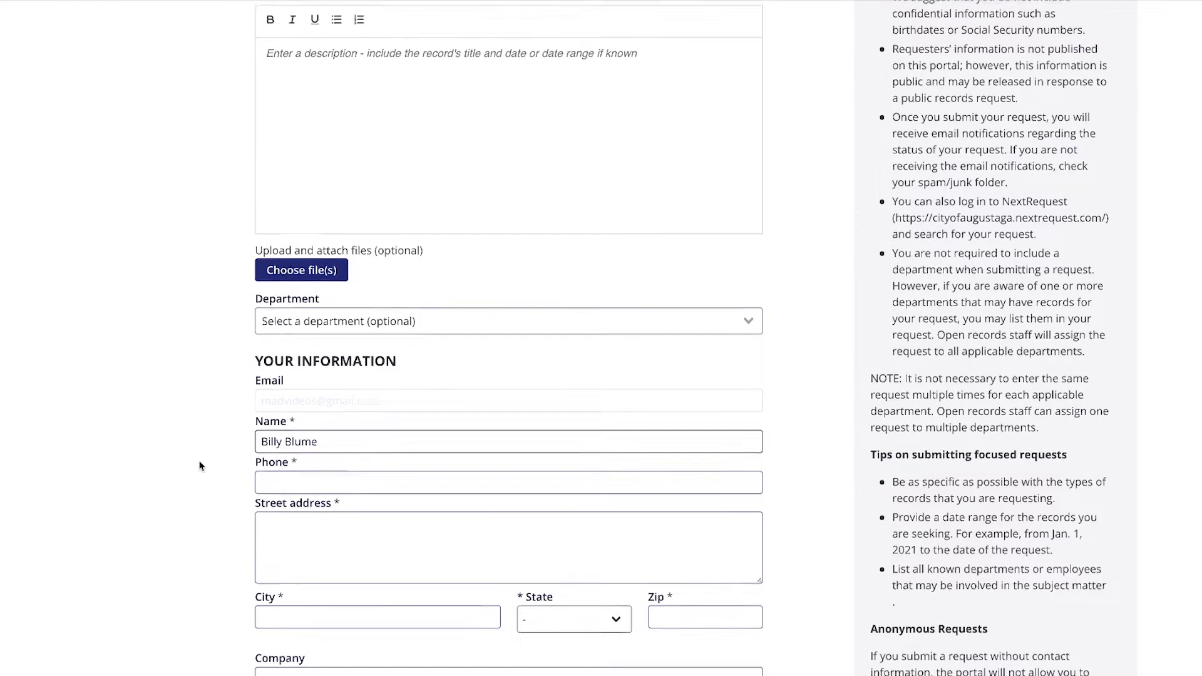
scroll(201, 464, up, 3)
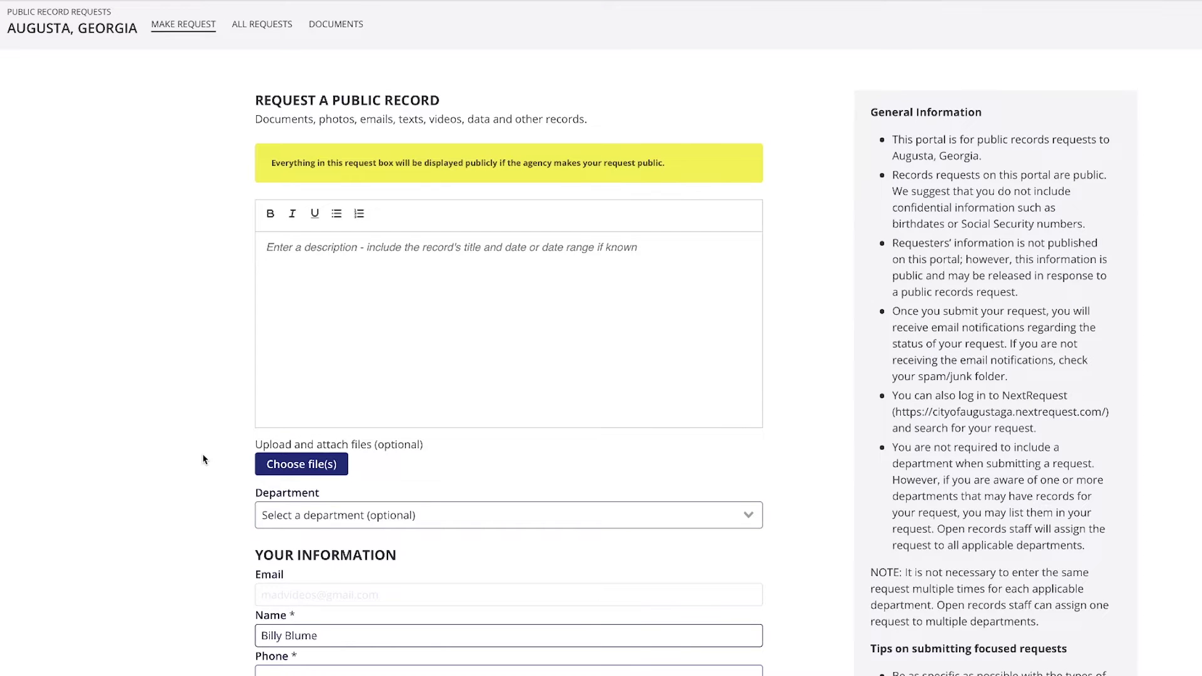
scroll(203, 459, down, 1)
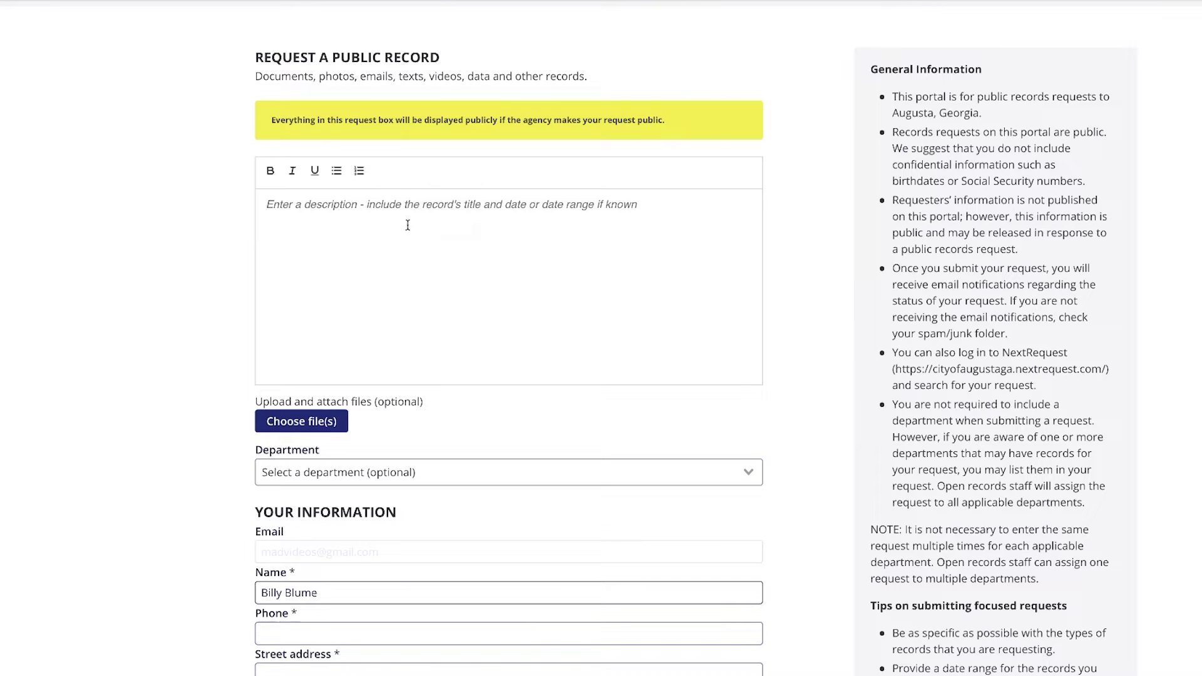
text(911)
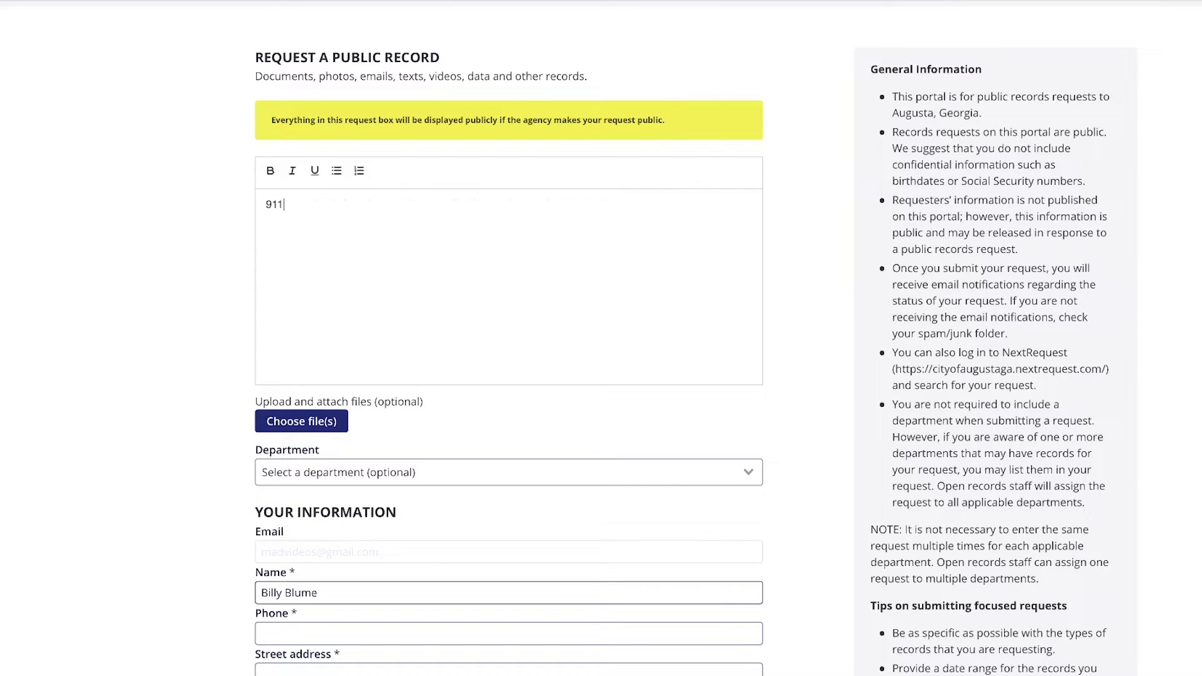
text( calls from)
text(professional park)
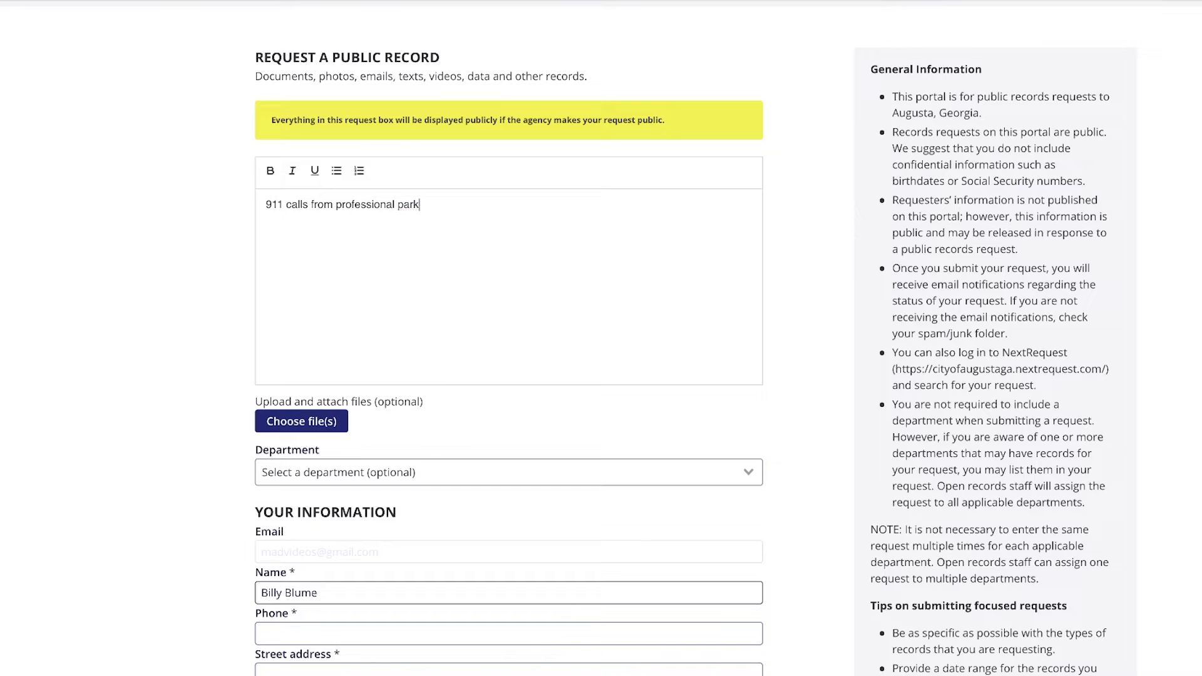
text(way between)
drag(501, 210, 229, 209)
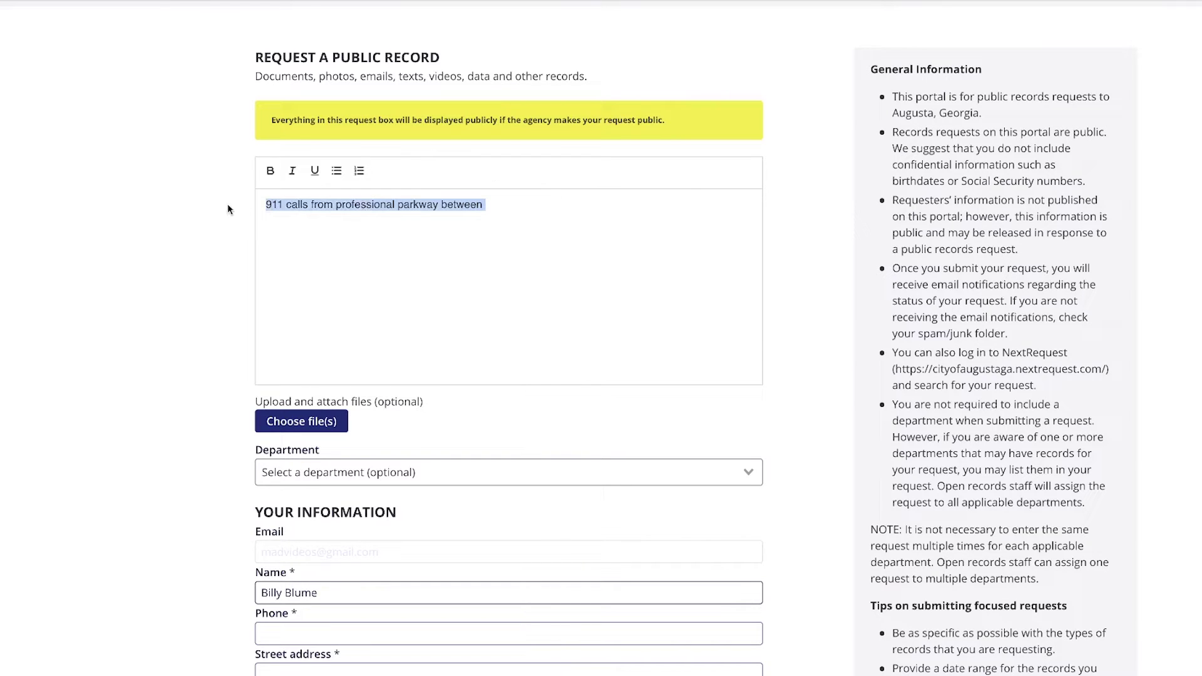
key(BackSpace)
Set the request's Department to 9-1-1 Emergency Services.
click(417, 474)
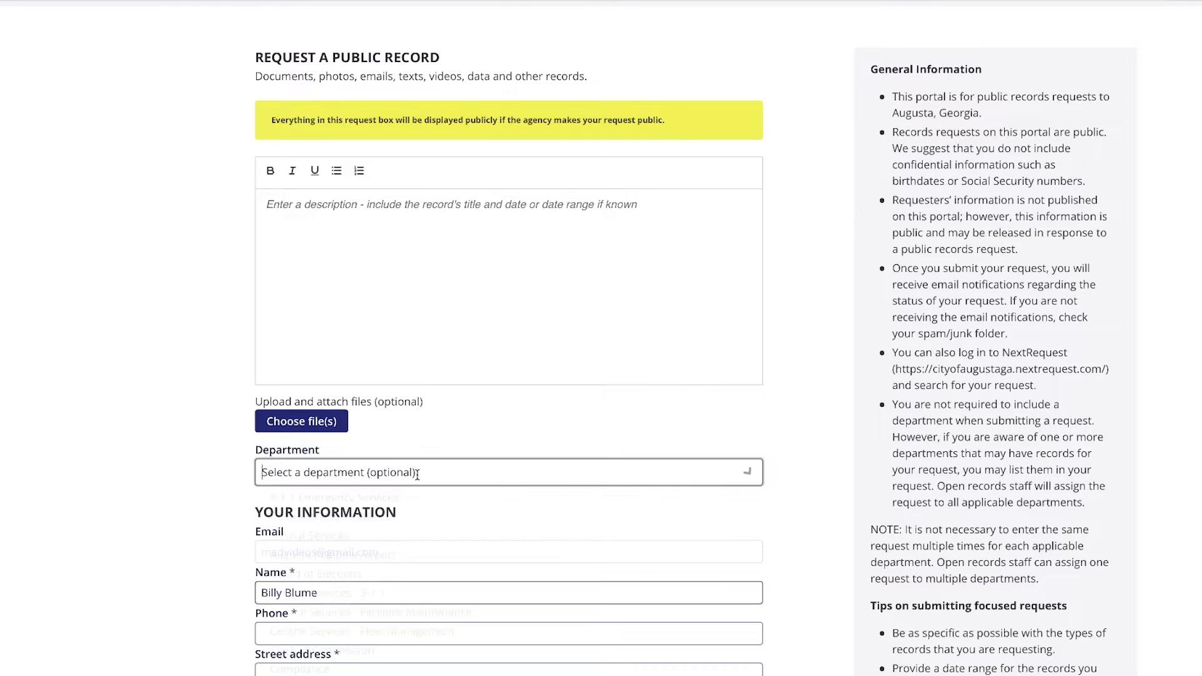
click(397, 498)
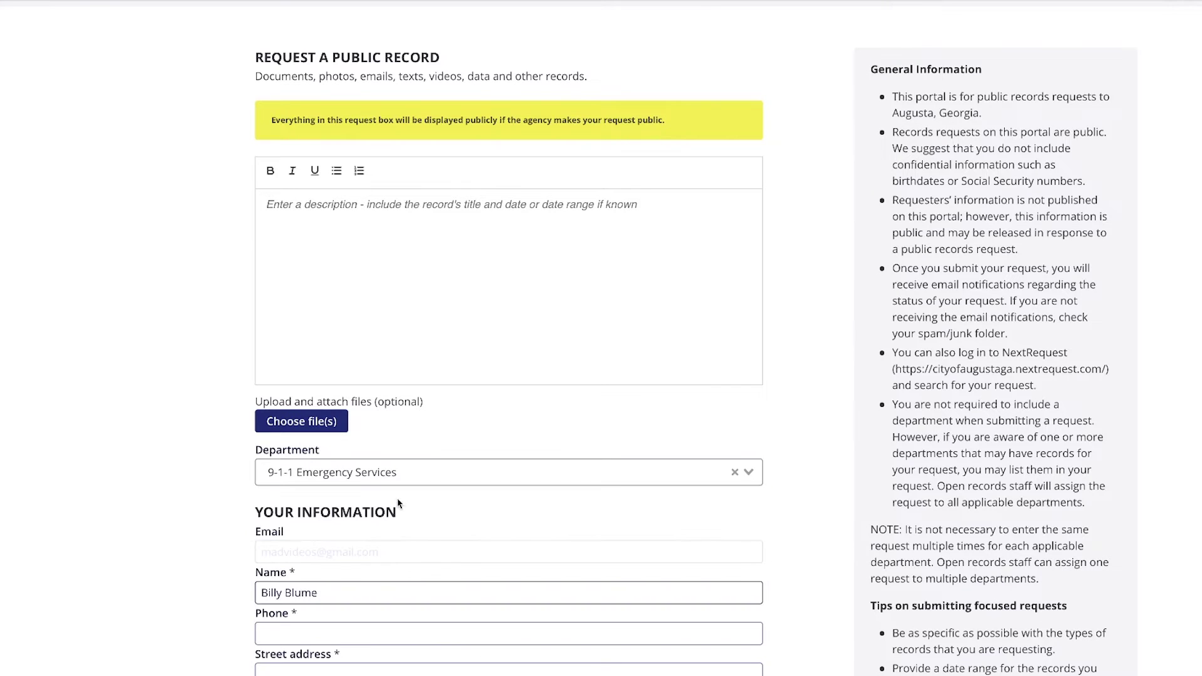
scroll(496, 472, down, 2)
scroll(497, 471, up, 3)
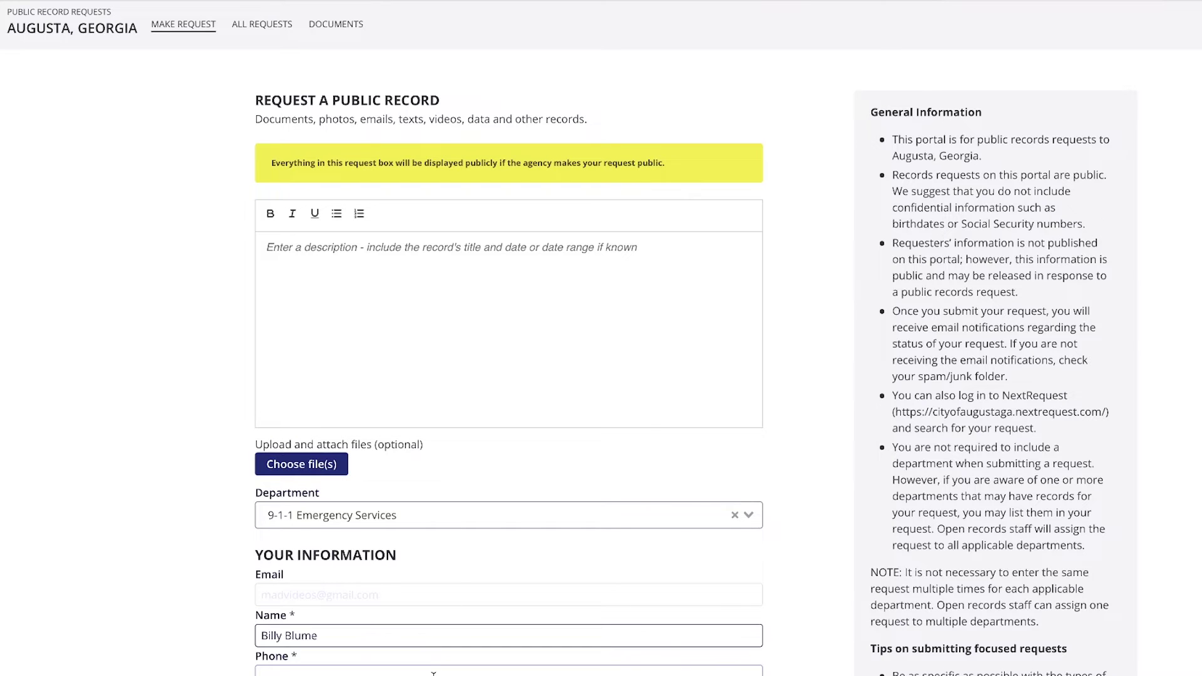
Scroll through every department option, keep 9-1-1 Emergency Services, and move to the description box.
click(437, 523)
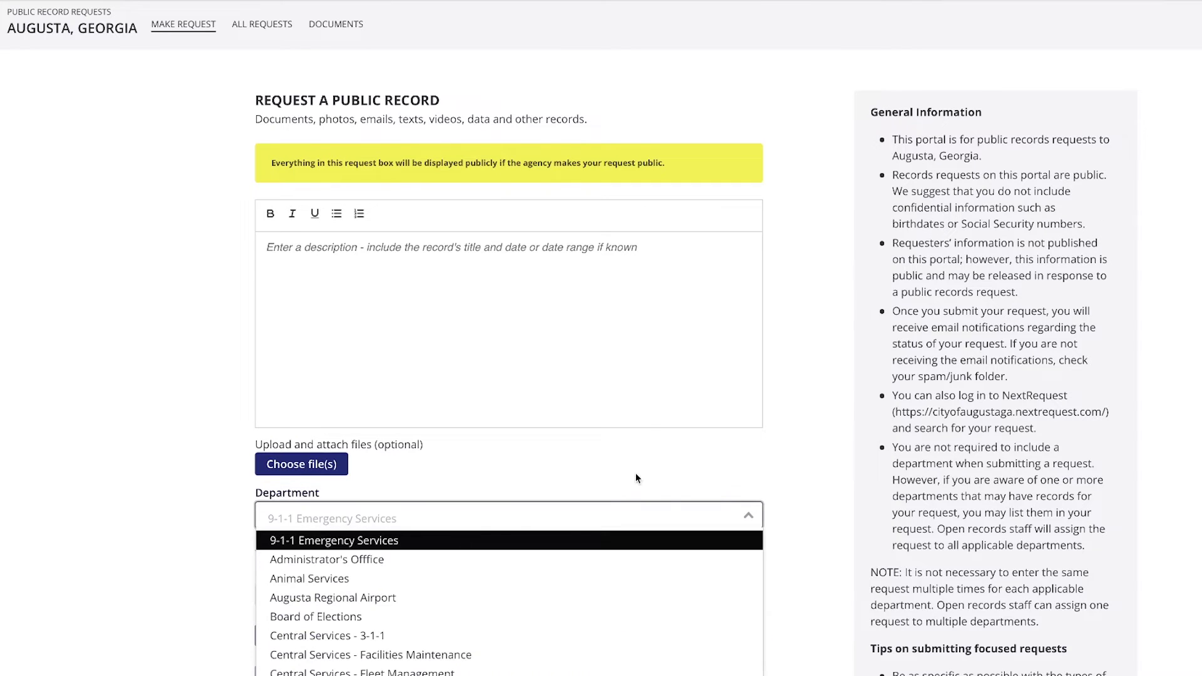
scroll(825, 444, down, 4)
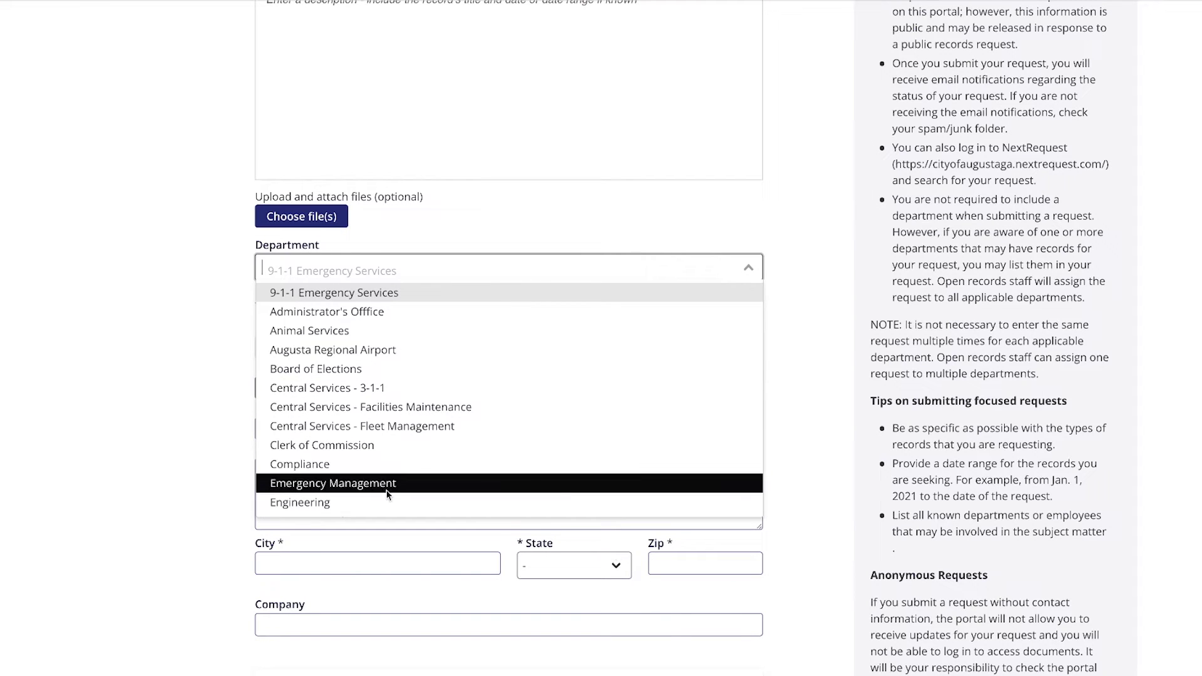
scroll(388, 494, down, 5)
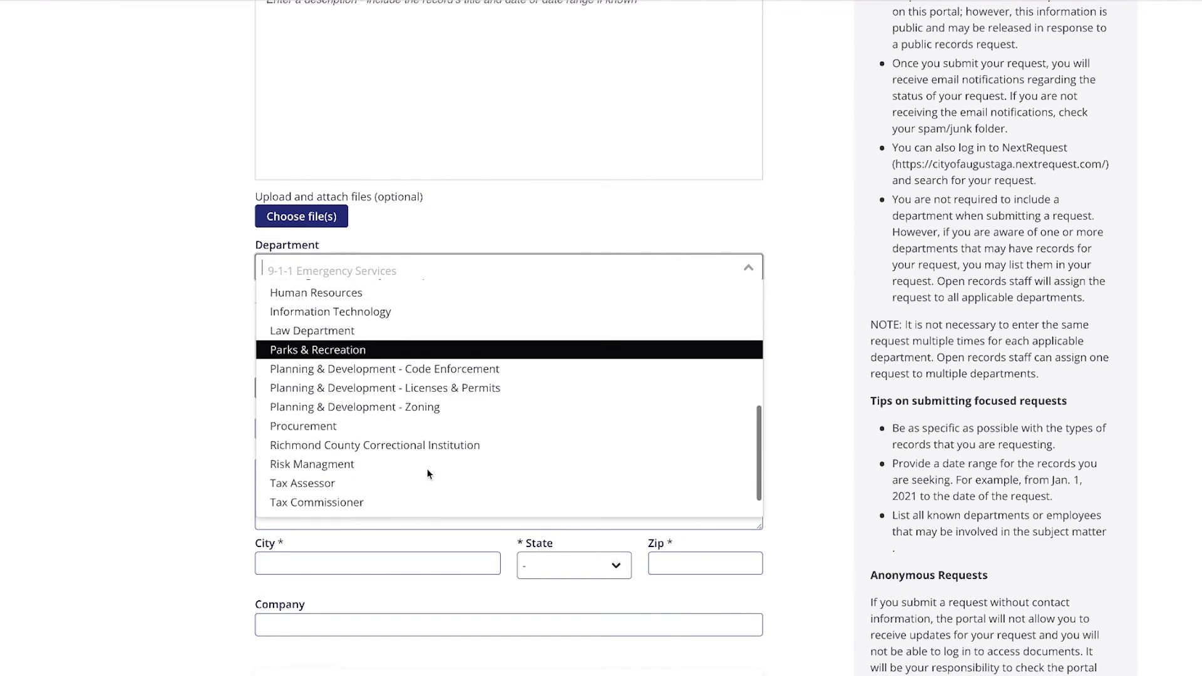
scroll(427, 471, down, 4)
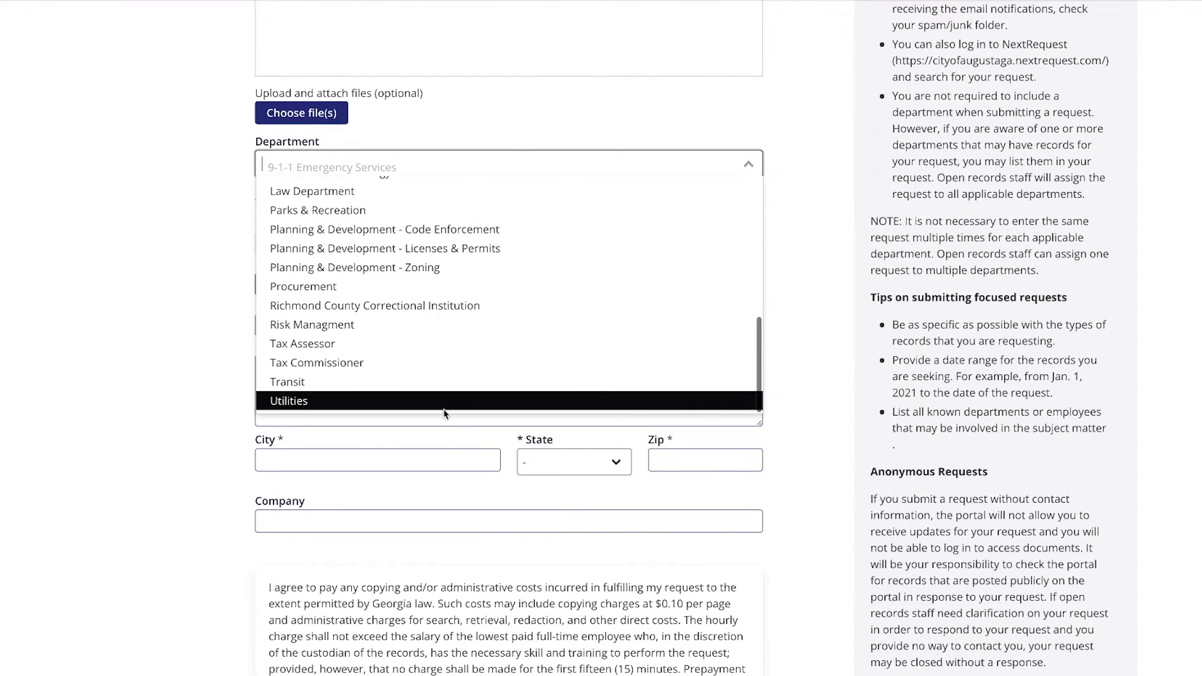
scroll(444, 413, up, 2)
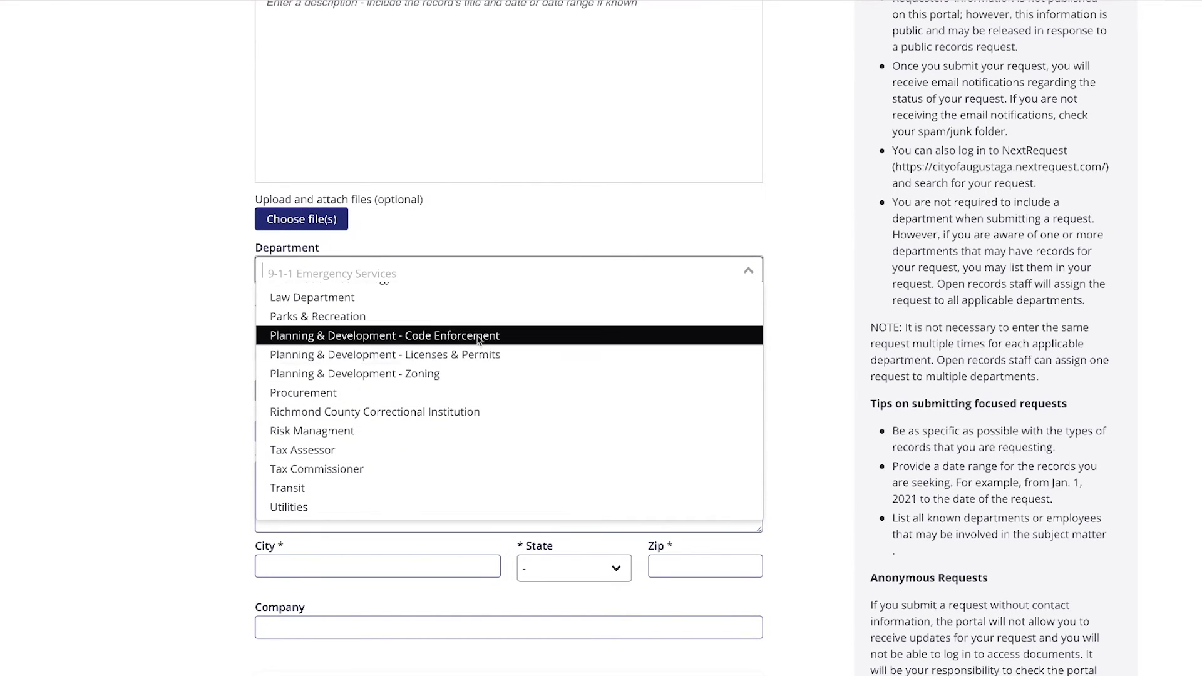
scroll(482, 321, up, 1)
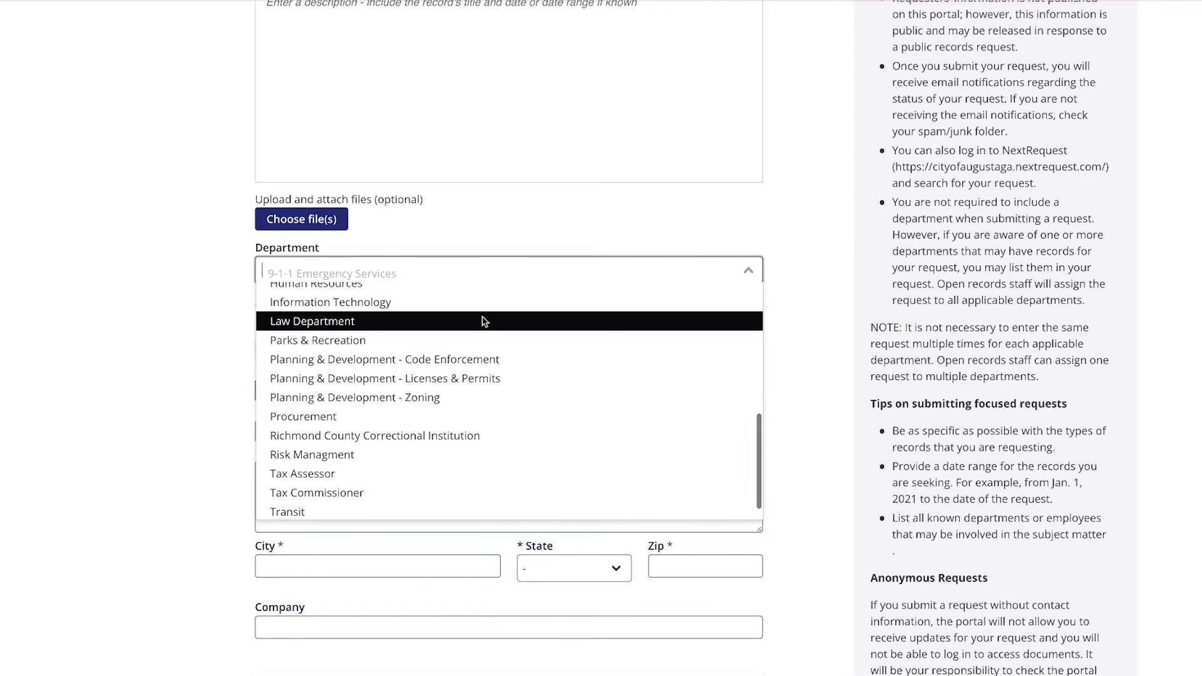
scroll(482, 321, up, 4)
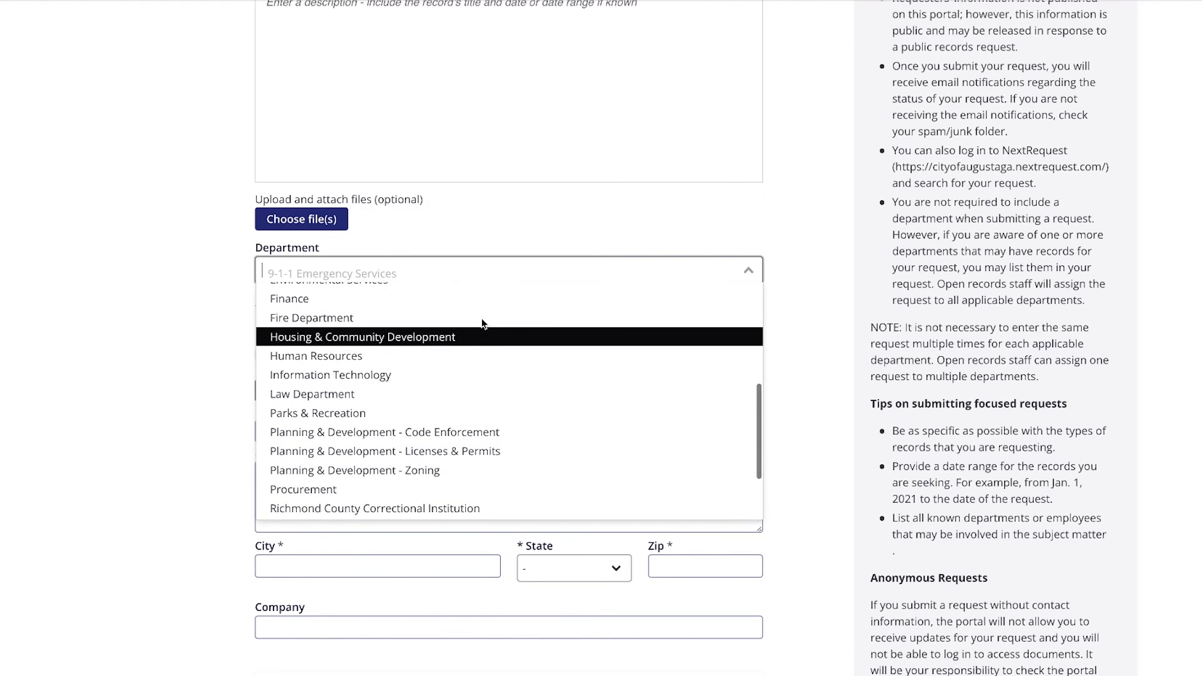
scroll(483, 323, up, 8)
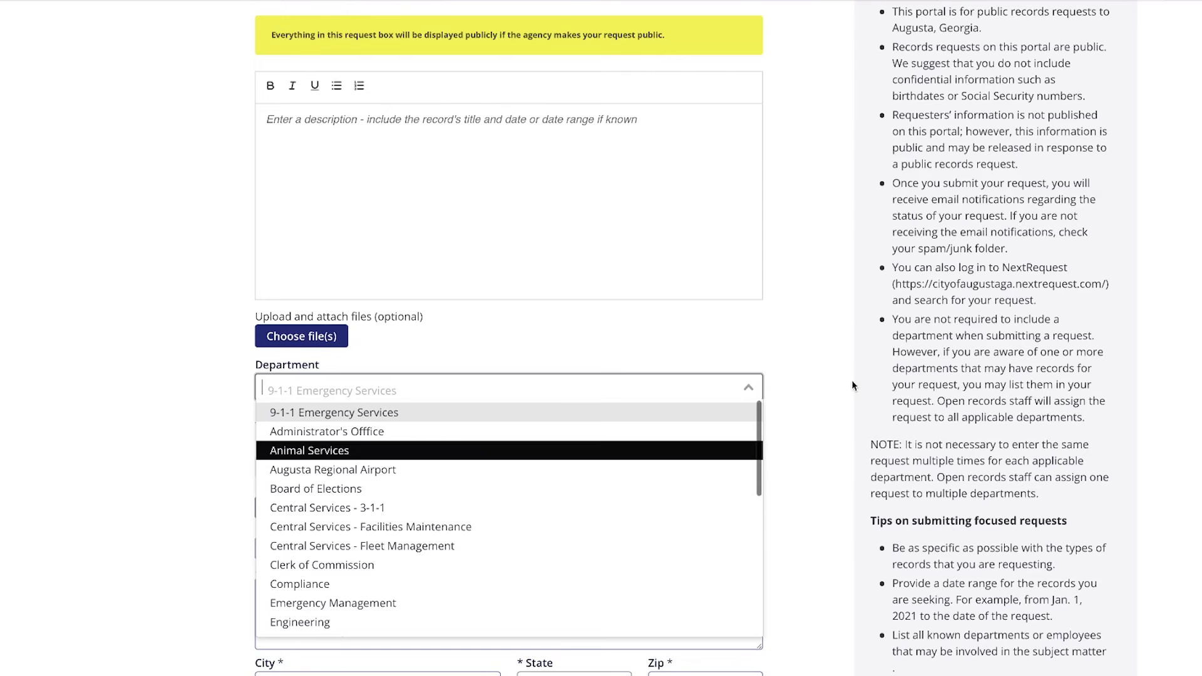
click(787, 378)
scroll(786, 378, down, 6)
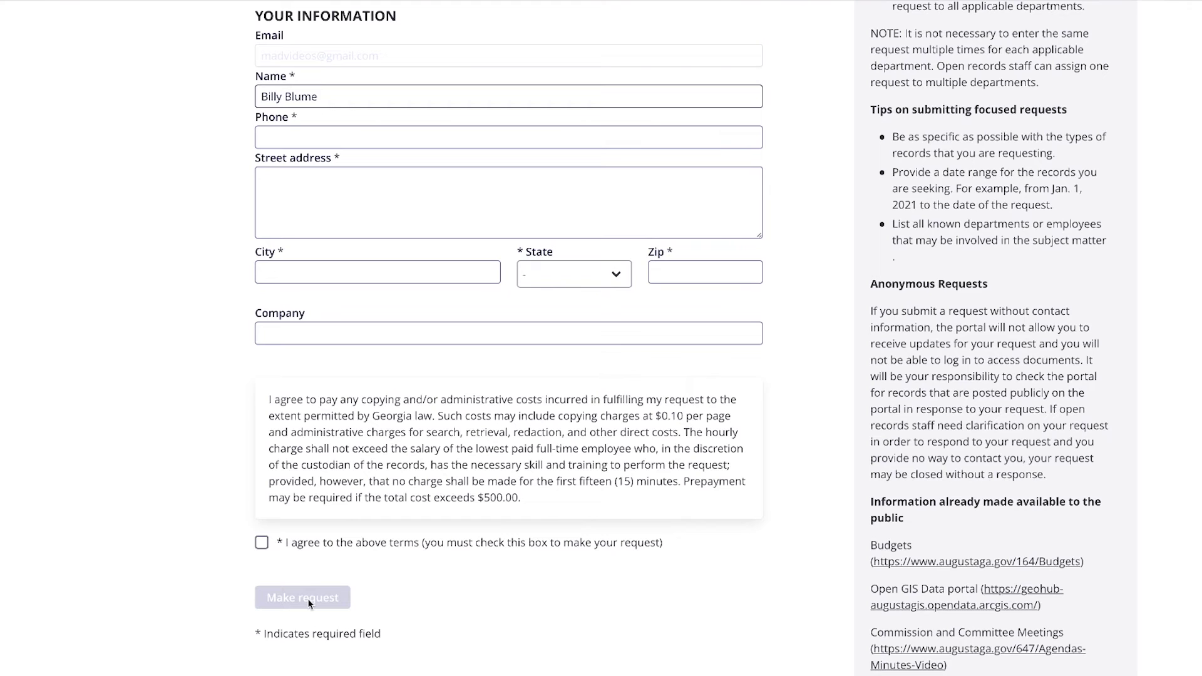
scroll(521, 492, up, 5)
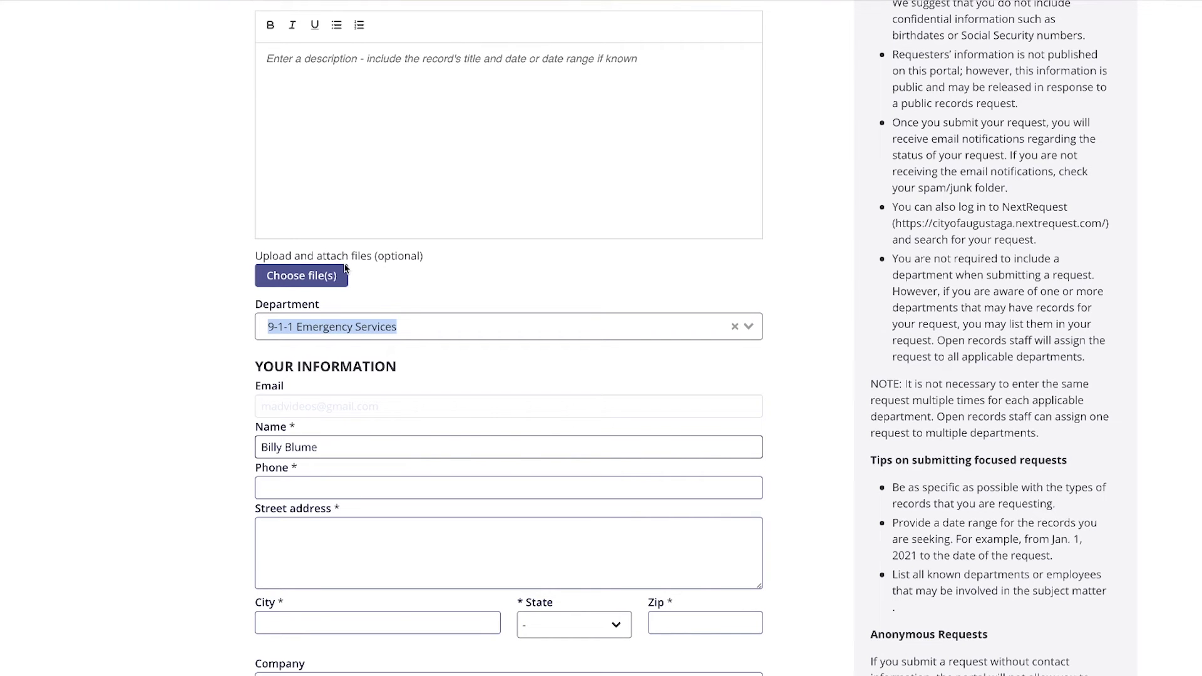
click(369, 232)
Write the description asking who supervised the Greene Street prison work detail on 10.3.22, to file a complaint.
text(I am tr)
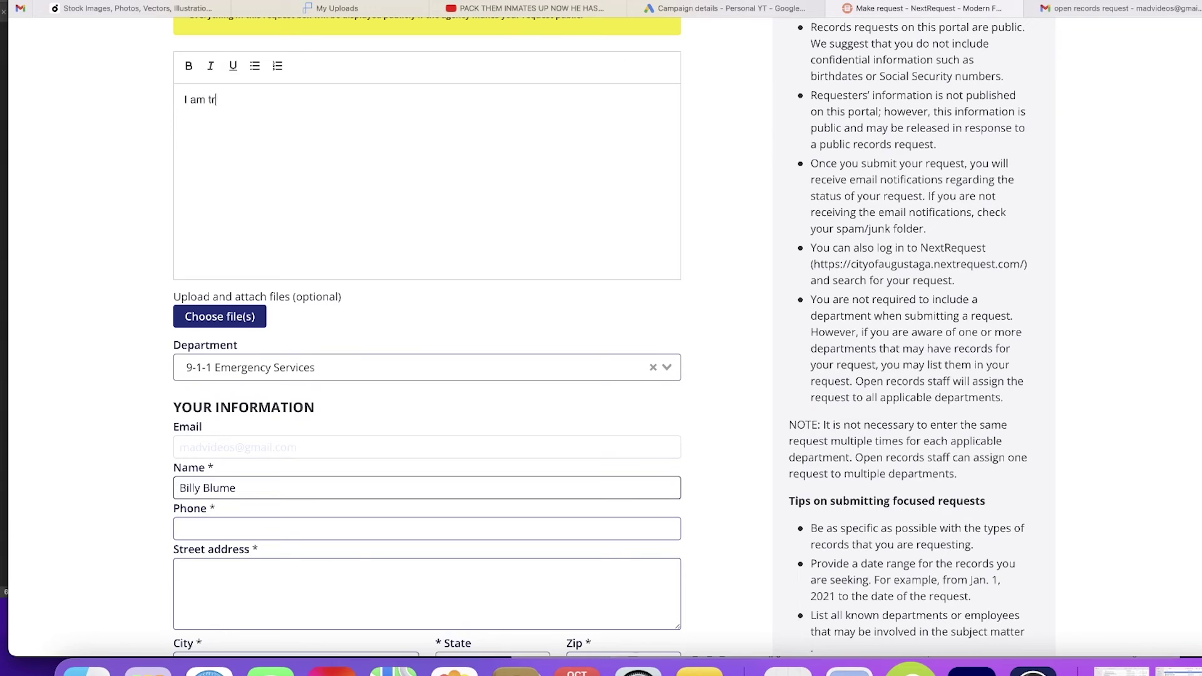
text(ying to identify a city worke)
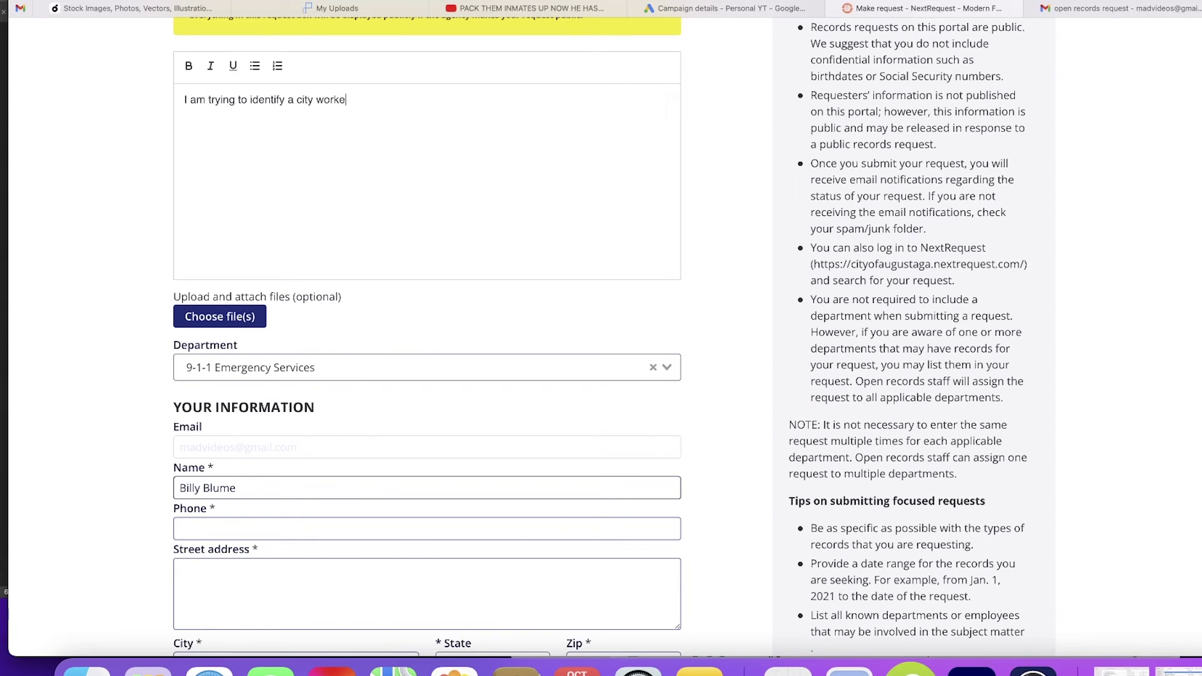
text(r managing a prison work detail on Greene Street)
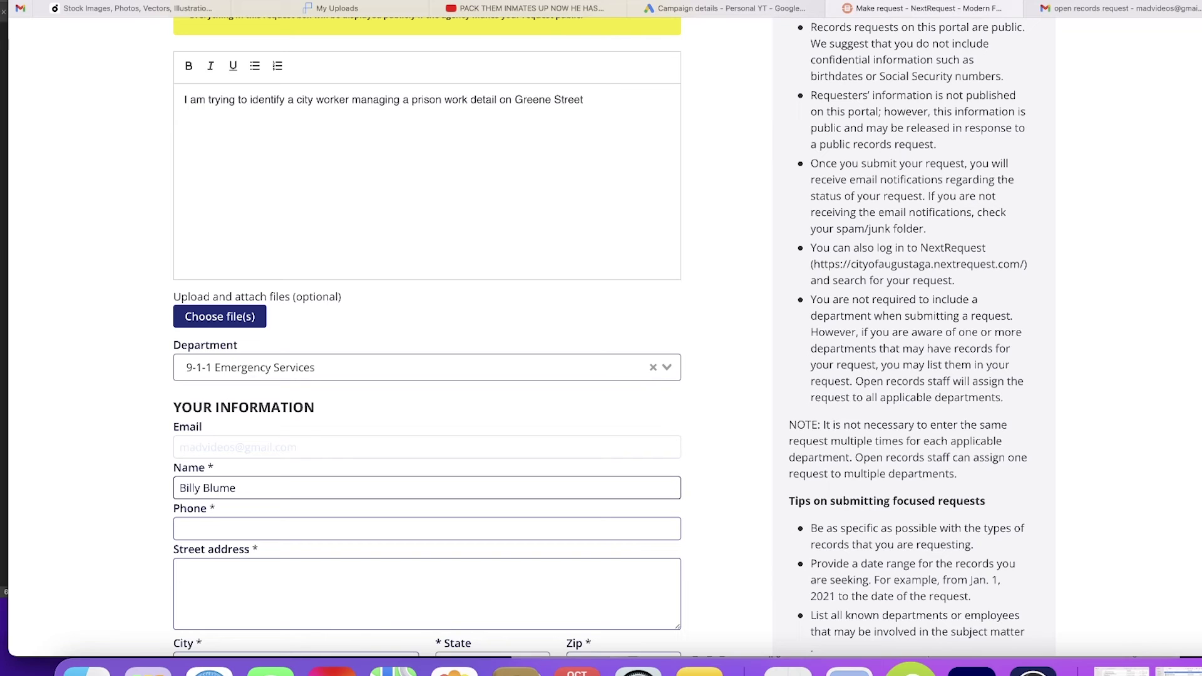
text( on 10.3.22 around 9am. I am attaching a picture of this person. I am needing his identity d)
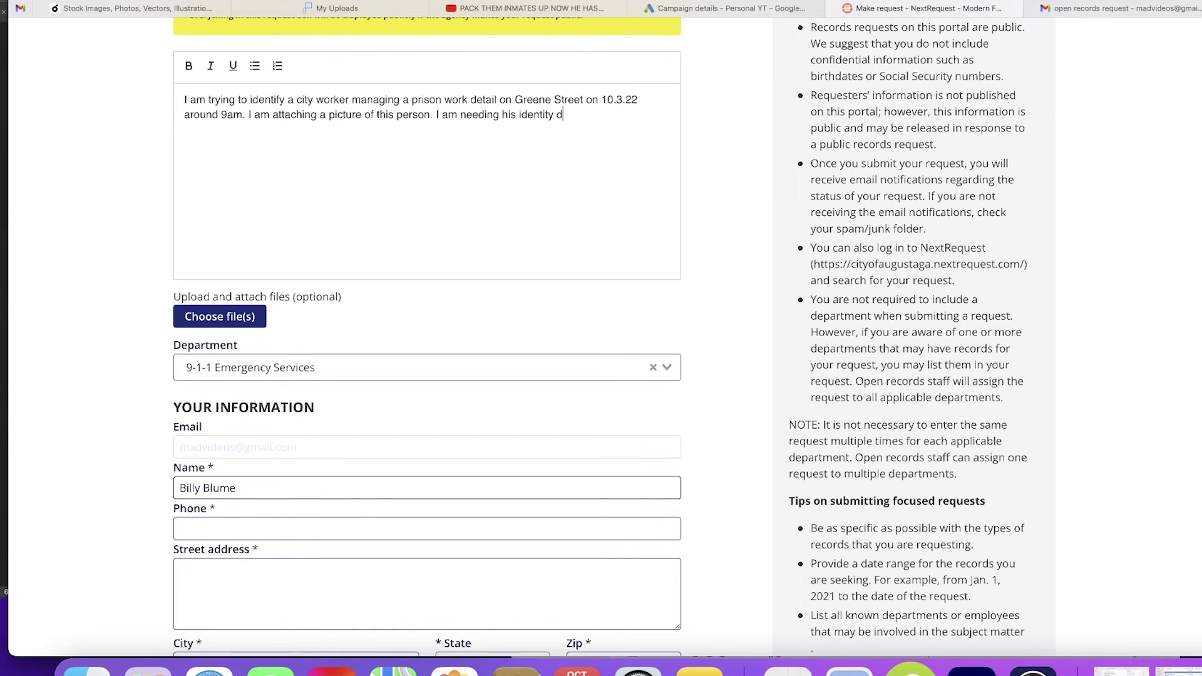
key(BackSpace)
text(so I can file a complaint as he would not tell me who he was even though he was giving me directives/)
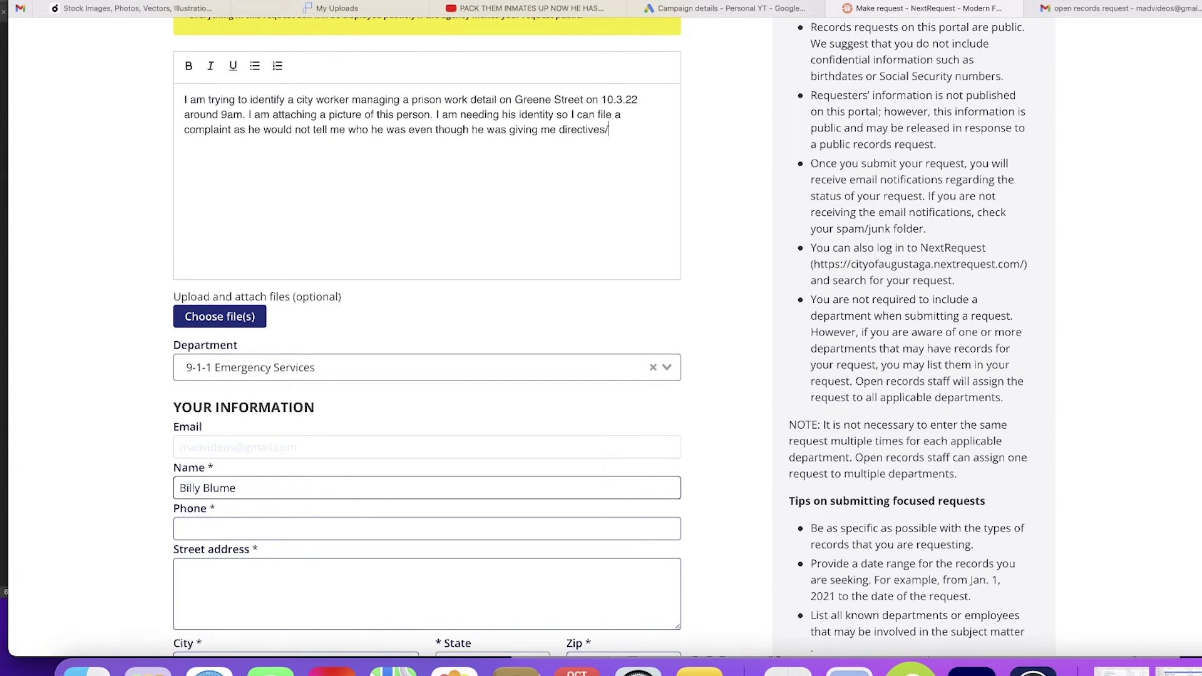
key(BackSpace)
click(272, 370)
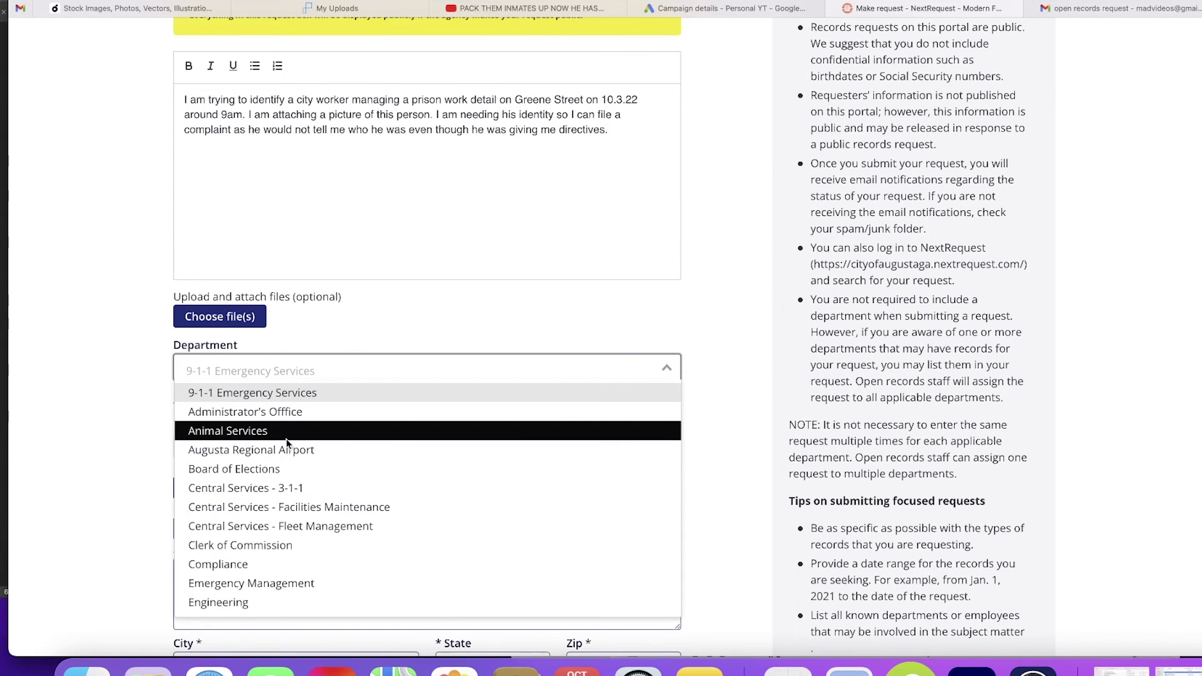
Route the request to Human Resources, fill in the phone number, and submit it as request 22-388.
scroll(351, 451, down, 3)
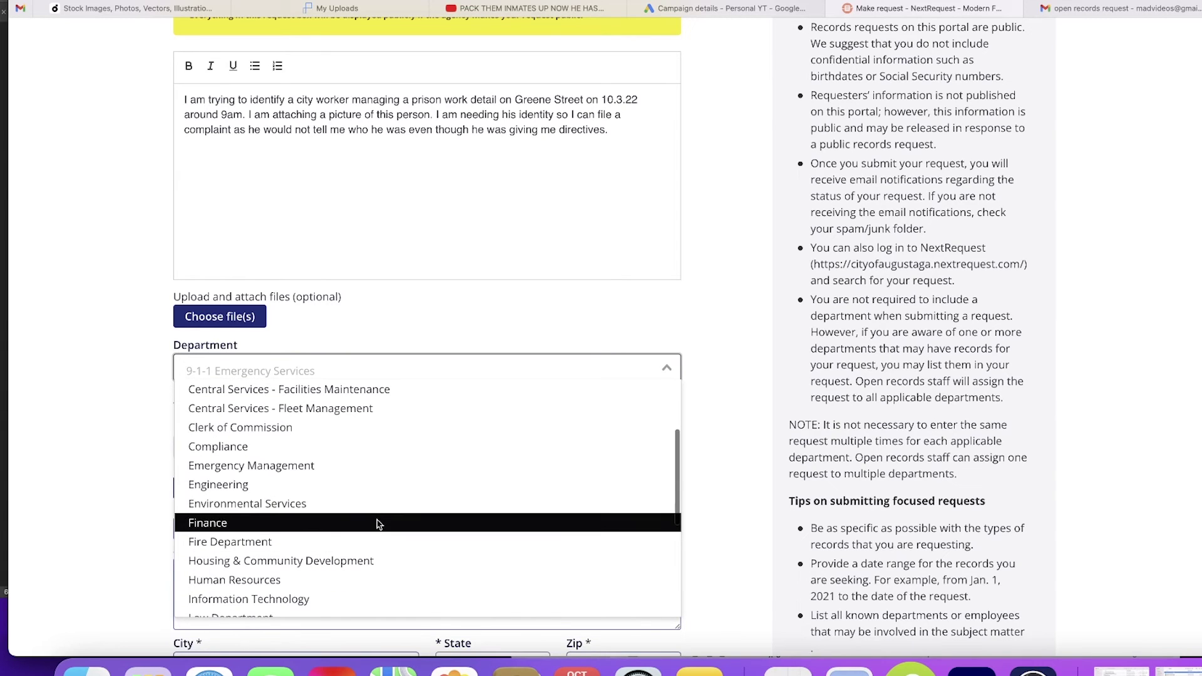
click(384, 580)
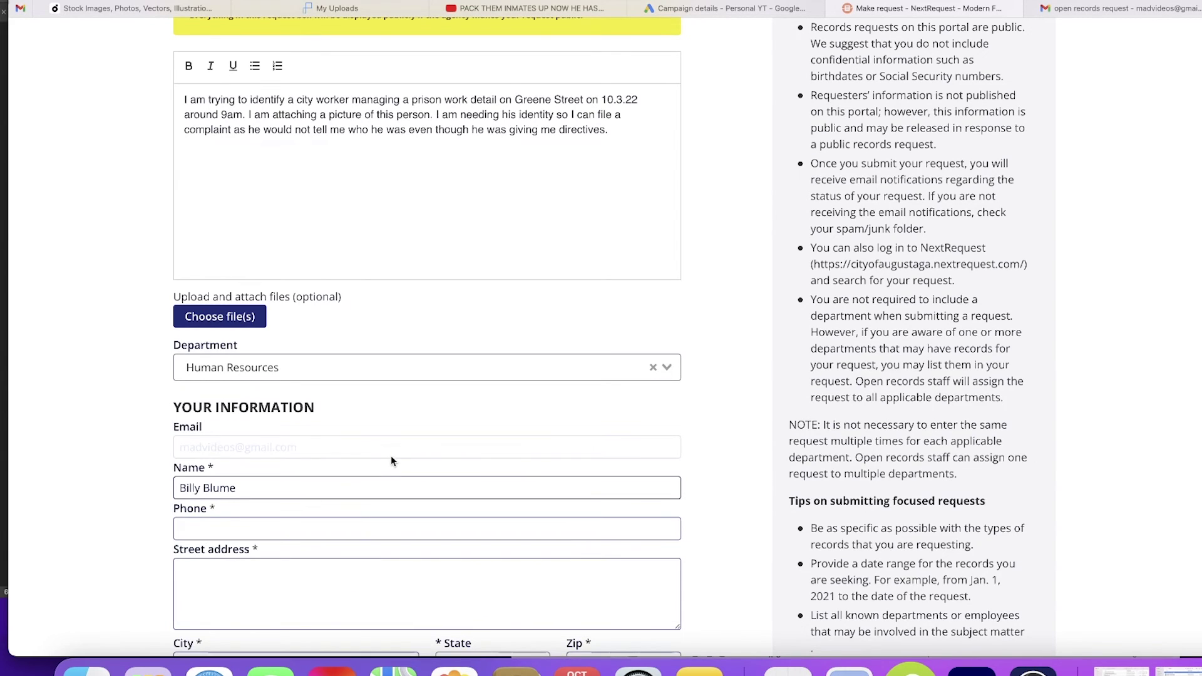
scroll(392, 455, down, 3)
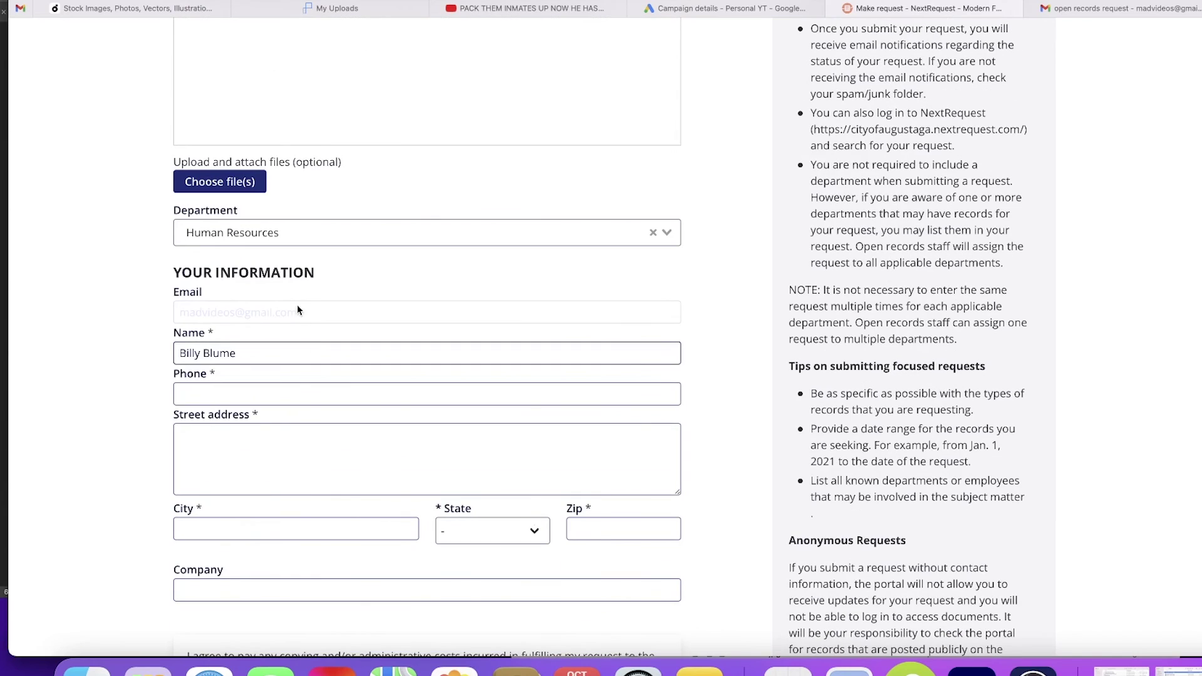
click(274, 394)
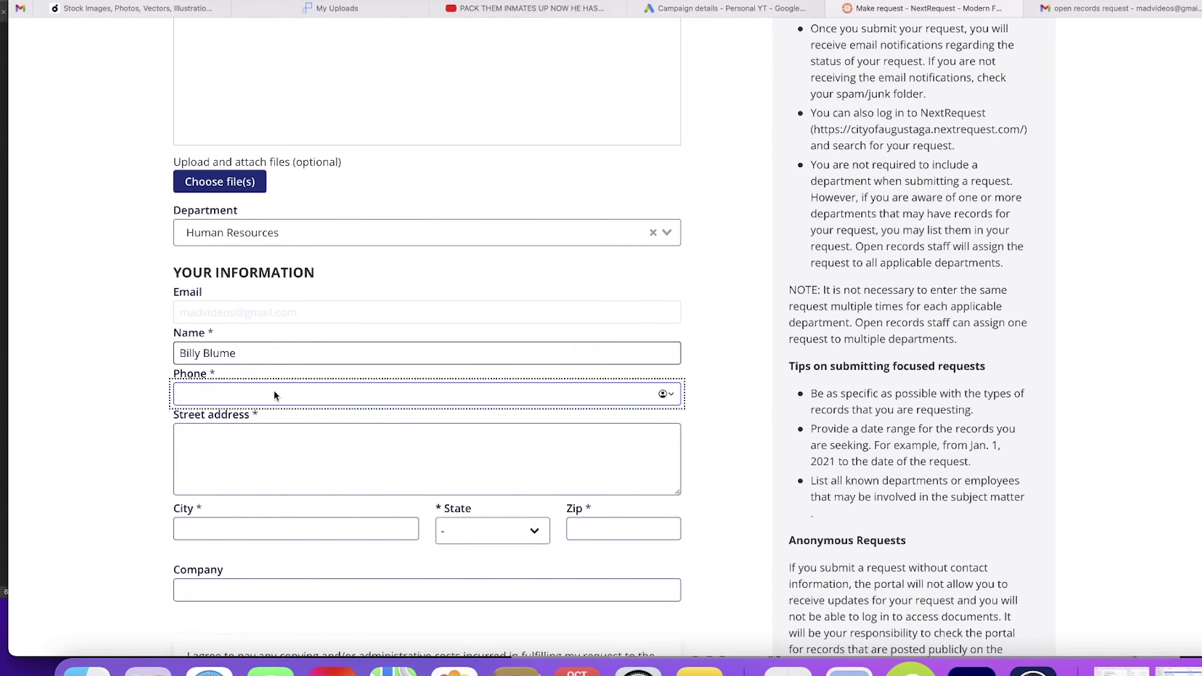
scroll(275, 395, down, 3)
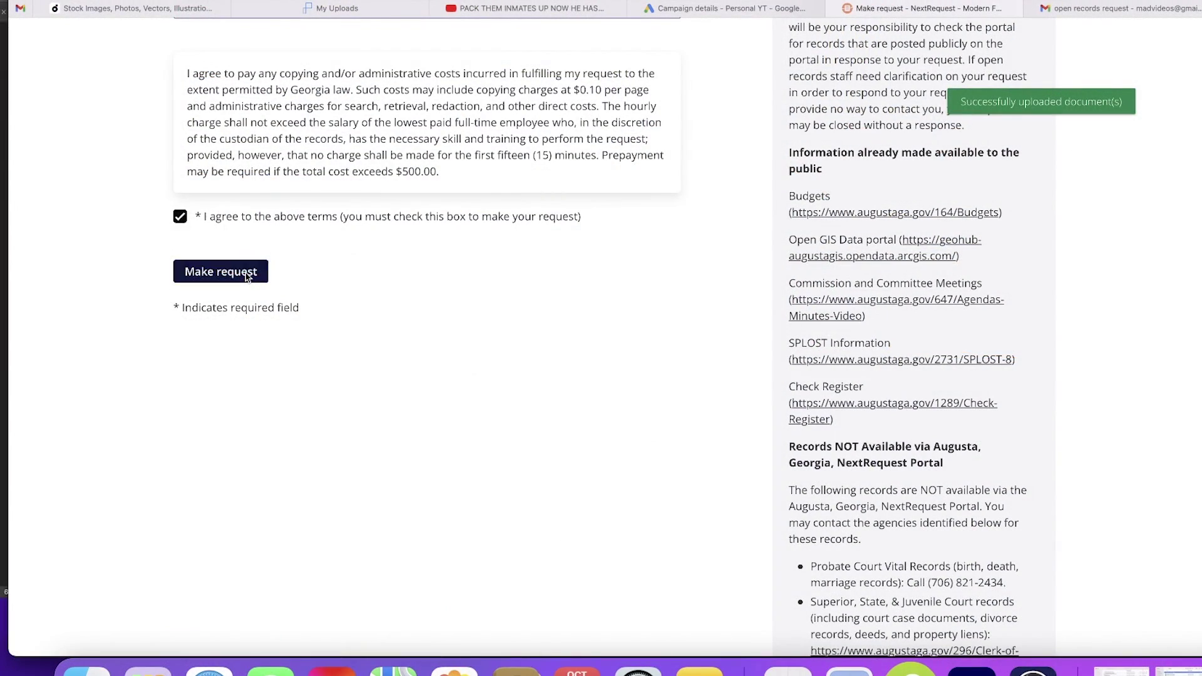
click(246, 273)
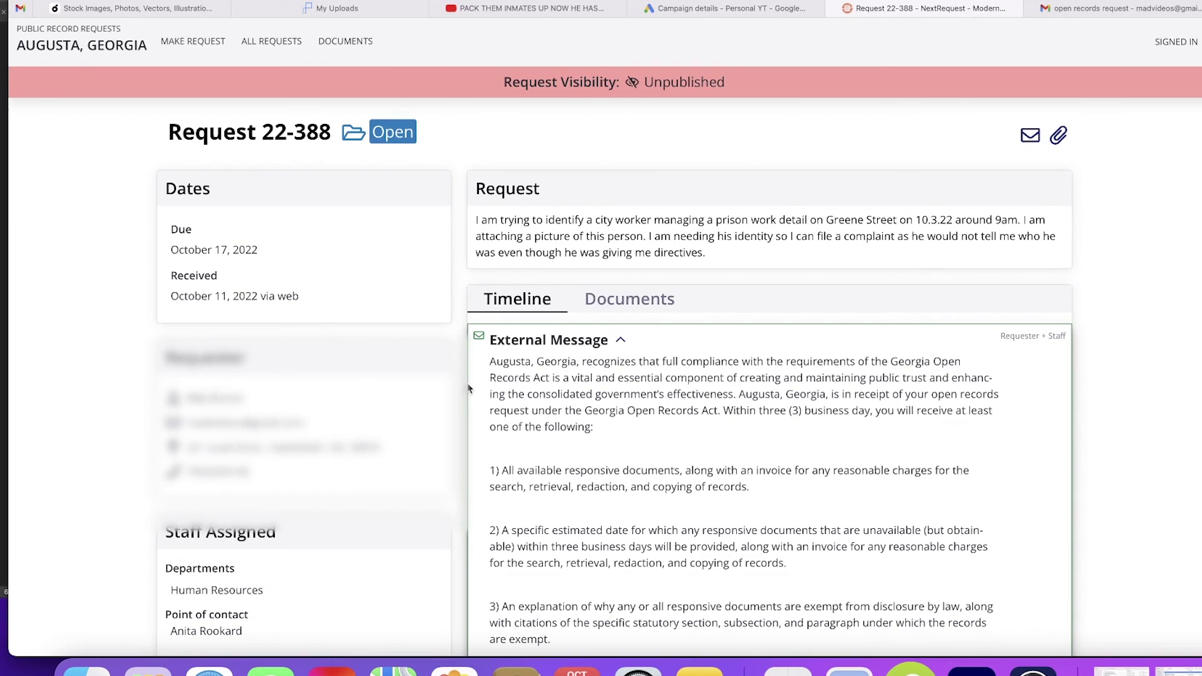